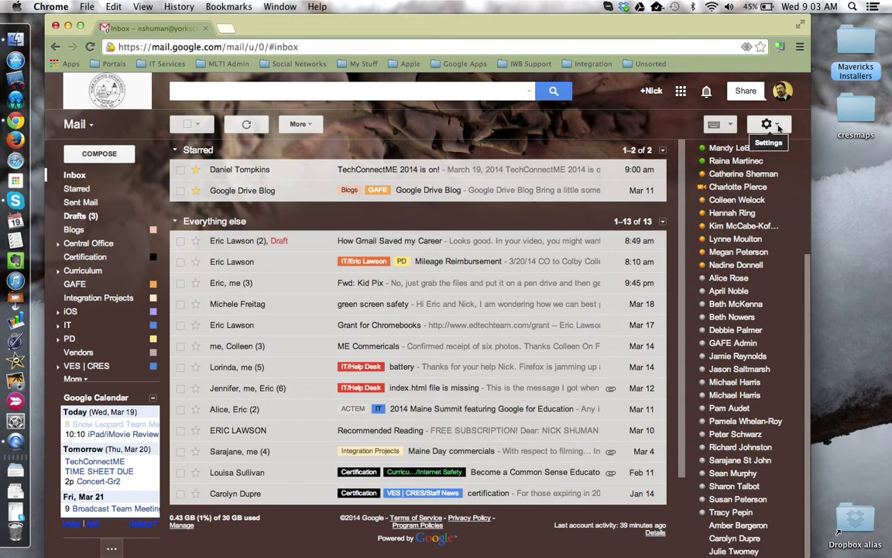
# Step: Open Gmail's Settings page on the General tab from the gear menu
pyautogui.click(778, 127)
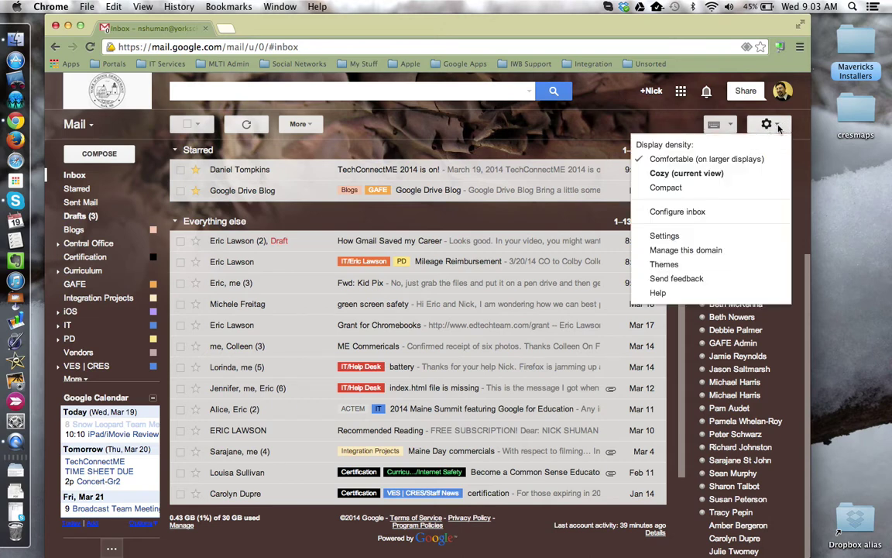
pyautogui.click(692, 238)
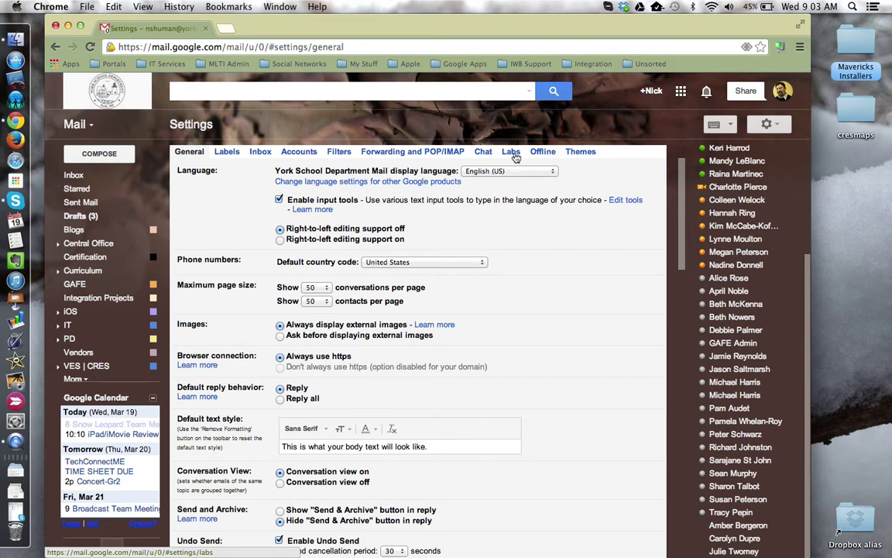
# Step: Search Labs for 'cann' to confirm Canned Responses is enabled, then return to the inbox
pyautogui.click(512, 154)
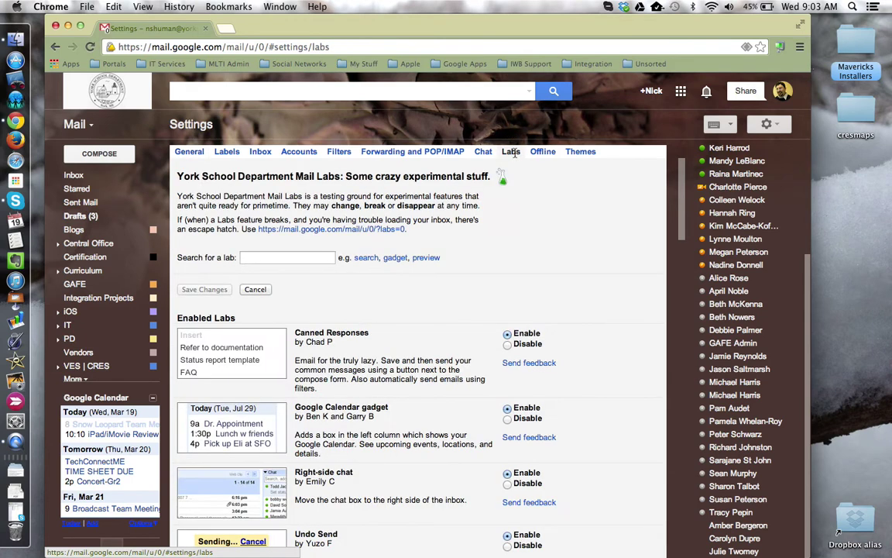
pyautogui.click(265, 255)
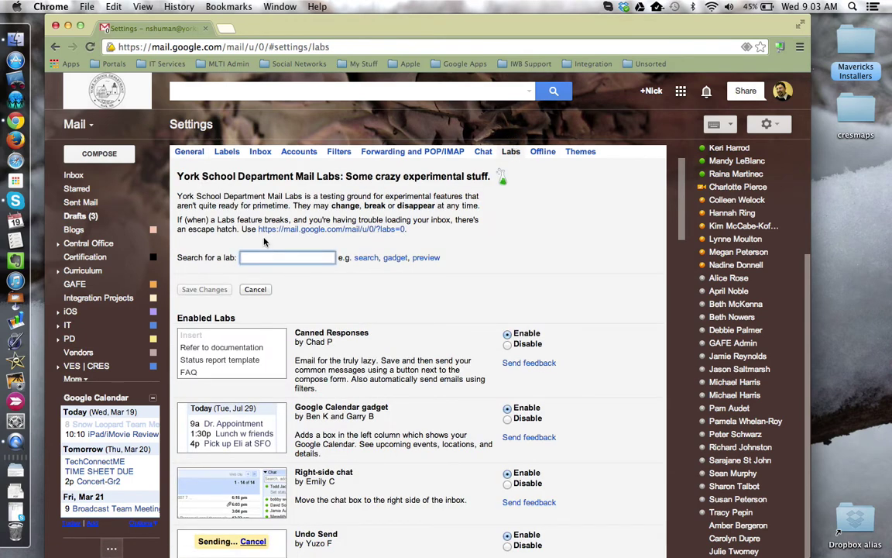
pyautogui.write('cann')
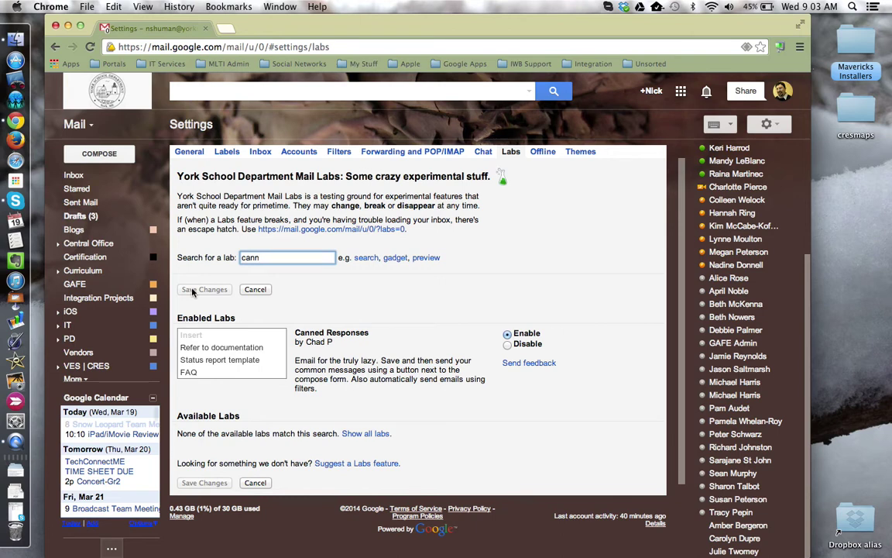
pyautogui.click(74, 175)
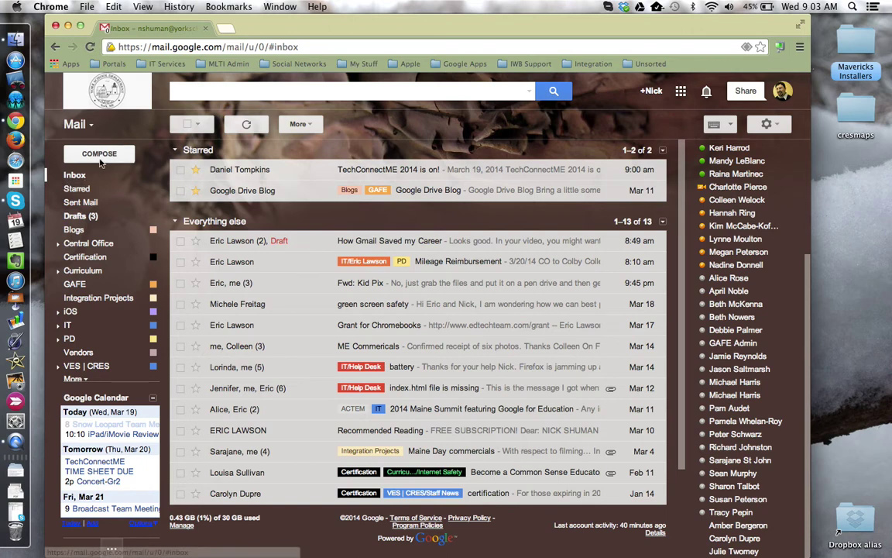
# Step: Compose a new message and place the cursor in its body above the signature
pyautogui.click(100, 154)
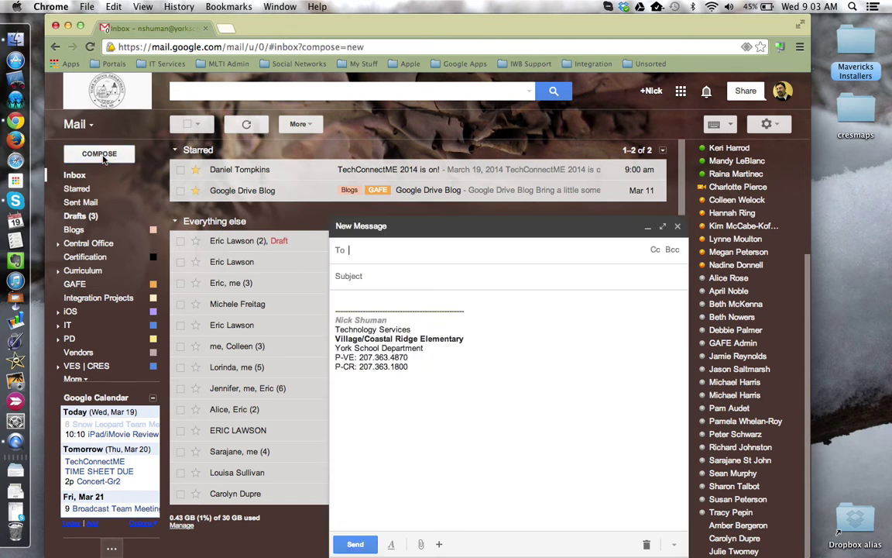
pyautogui.click(340, 298)
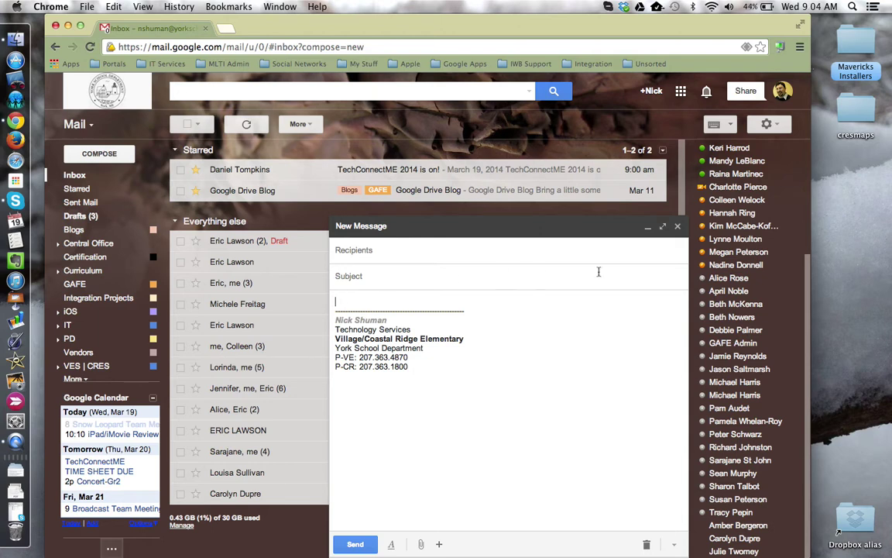
# Step: Insert the 'Re: Computer Lab…' canned reply and delete the signature below 'Thank you'
pyautogui.click(672, 544)
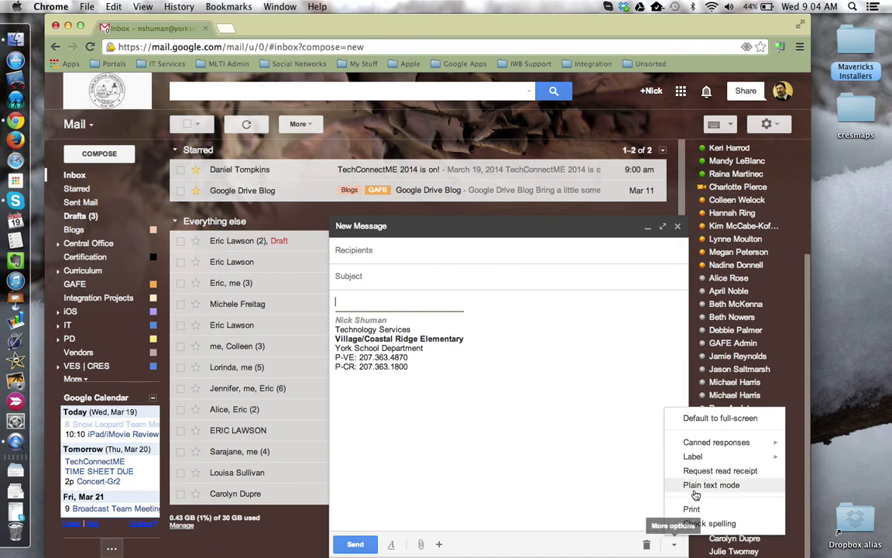
pyautogui.moveTo(716, 441)
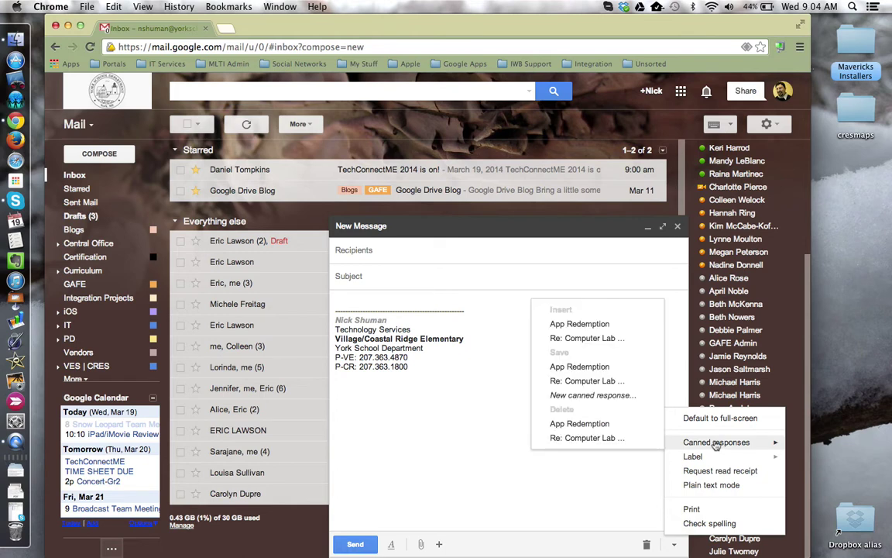
pyautogui.click(587, 339)
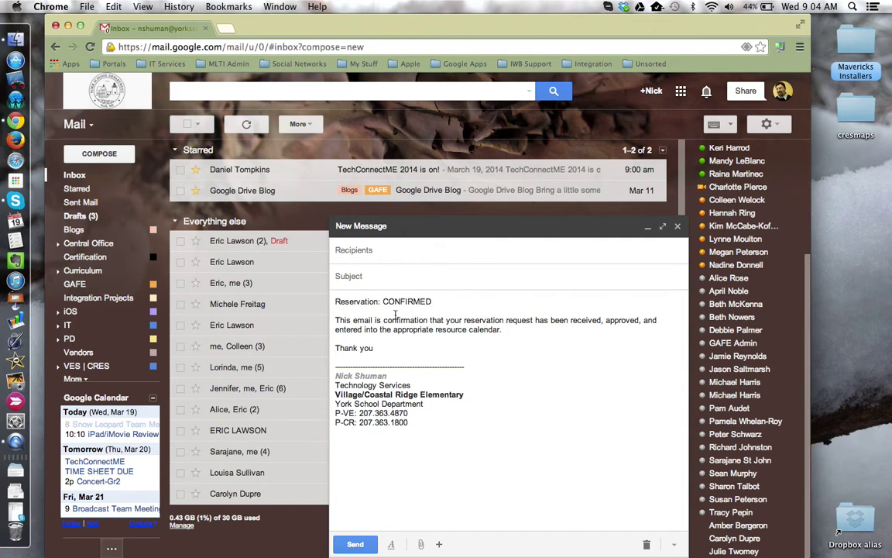
pyautogui.moveTo(336, 302); pyautogui.dragTo(382, 348)
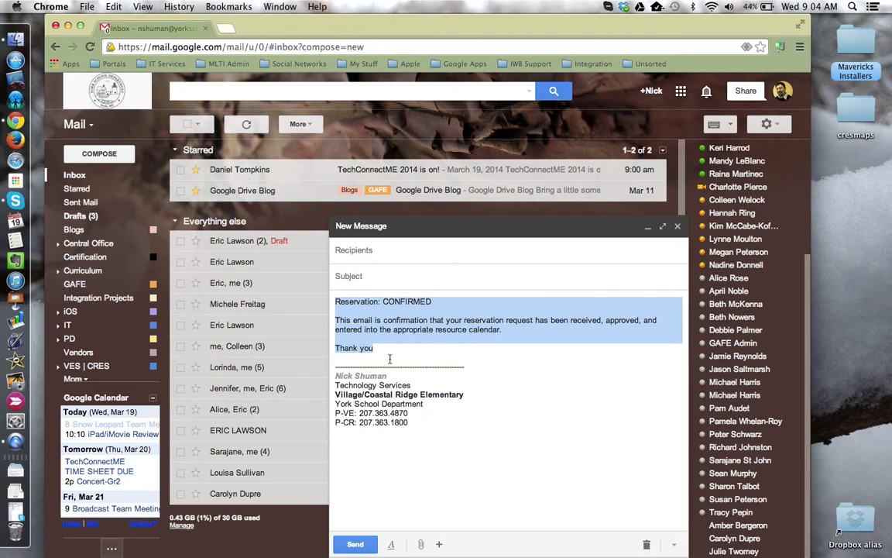
pyautogui.click(374, 380)
pyautogui.moveTo(397, 418); pyautogui.dragTo(336, 361)
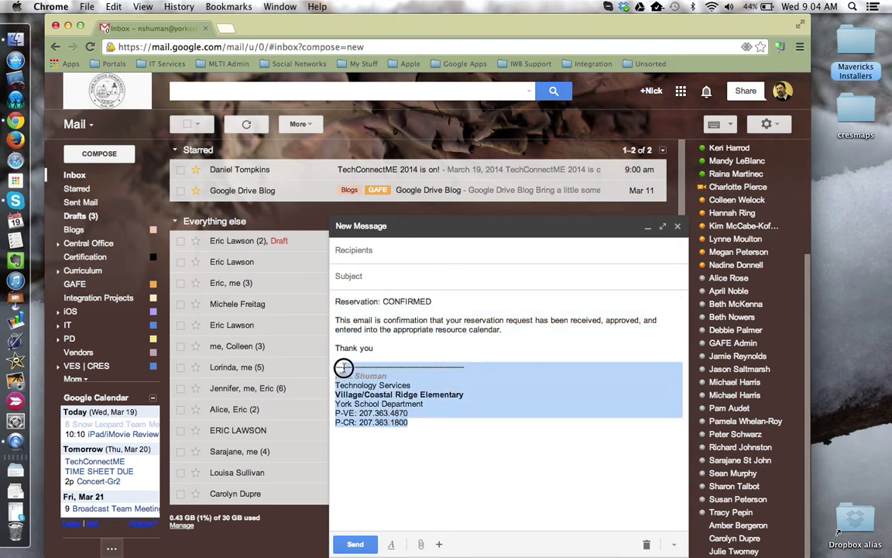
pyautogui.press('BackSpace')
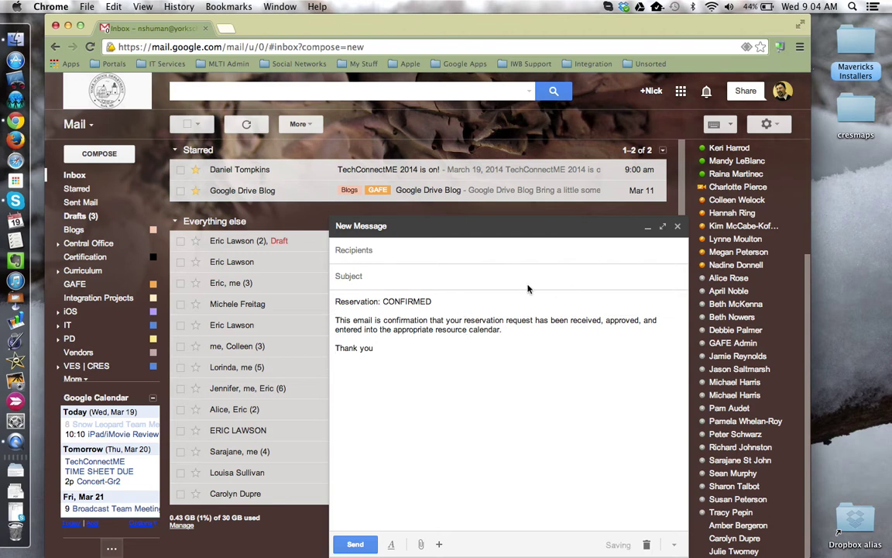
# Step: Save the draft as a new canned response named 'Lab Resveration #2'
pyautogui.click(676, 546)
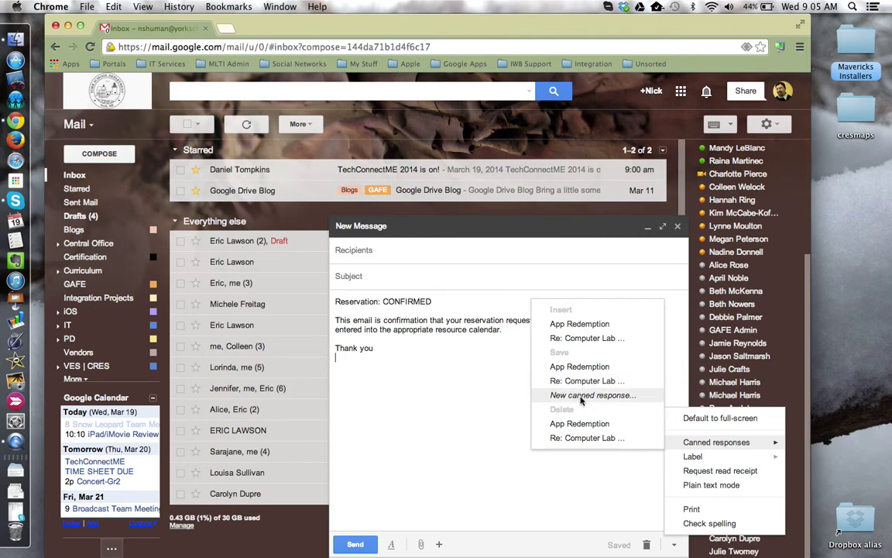
pyautogui.click(582, 397)
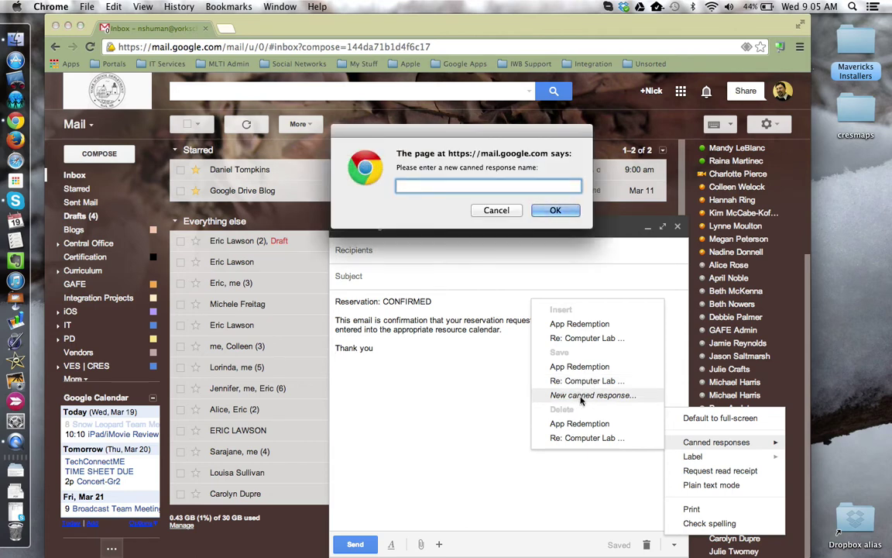
pyautogui.write('Lab Res')
pyautogui.write('verat')
pyautogui.write('ion #2')
pyautogui.click(542, 208)
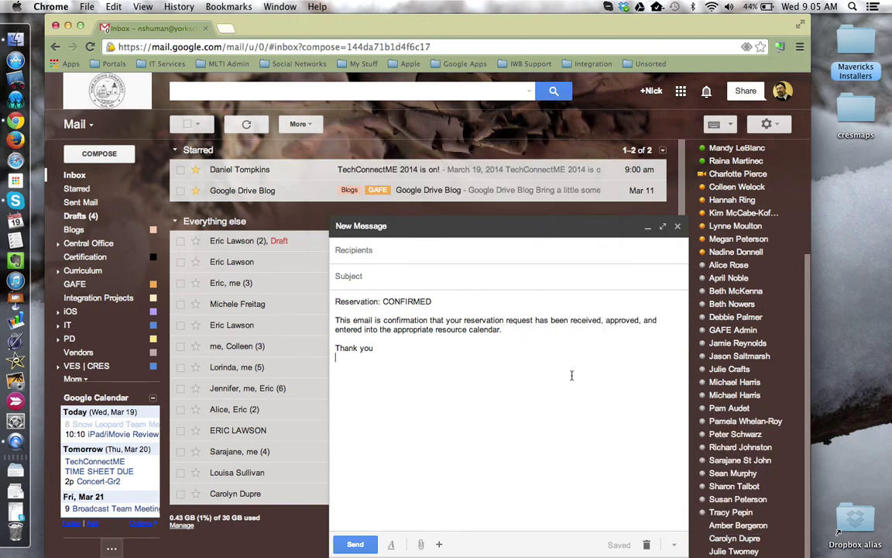
# Step: Delete the 'Lab Resveration #2' canned response and confirm the deletion
pyautogui.click(674, 545)
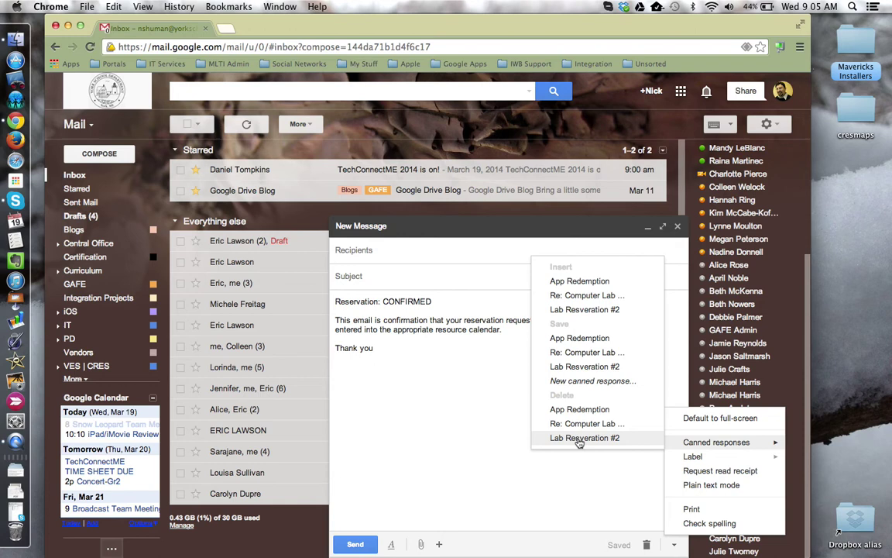
pyautogui.click(579, 440)
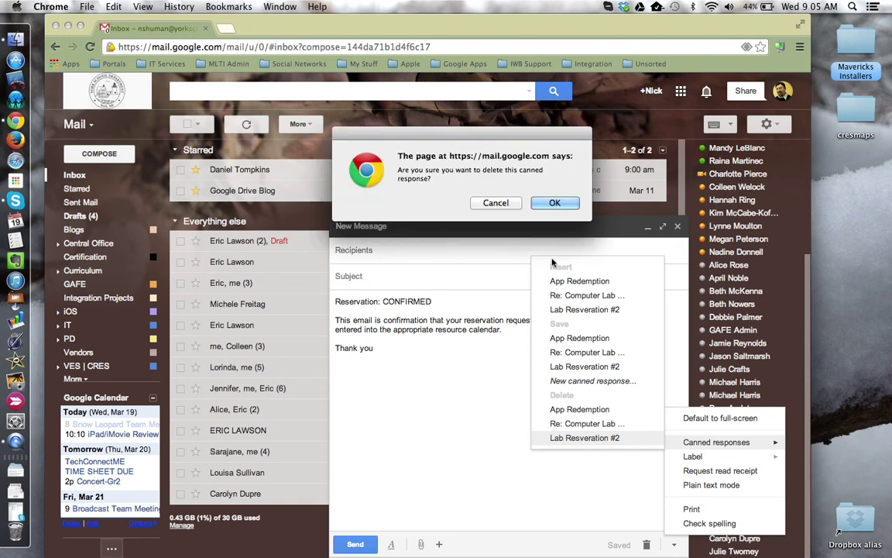
pyautogui.click(551, 204)
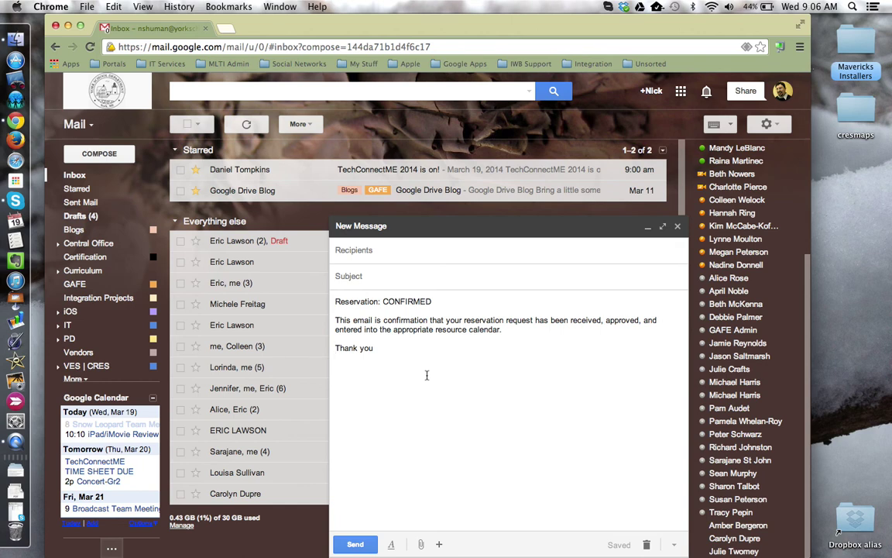
pyautogui.click(365, 251)
pyautogui.click(371, 277)
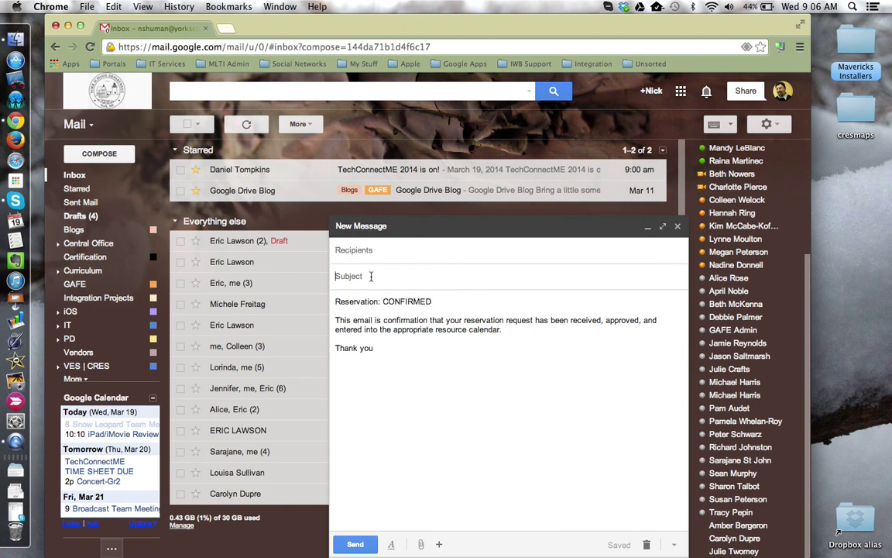